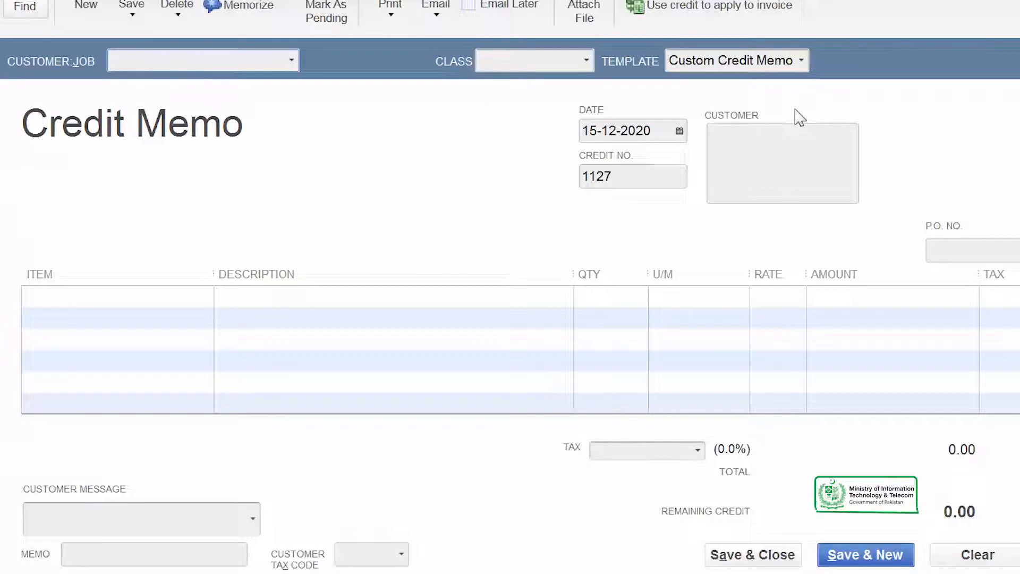
# - Fill in the credit memo for Babcock's Music Shop with the Door Handle item at quantity 10
pyautogui.click(291, 61)
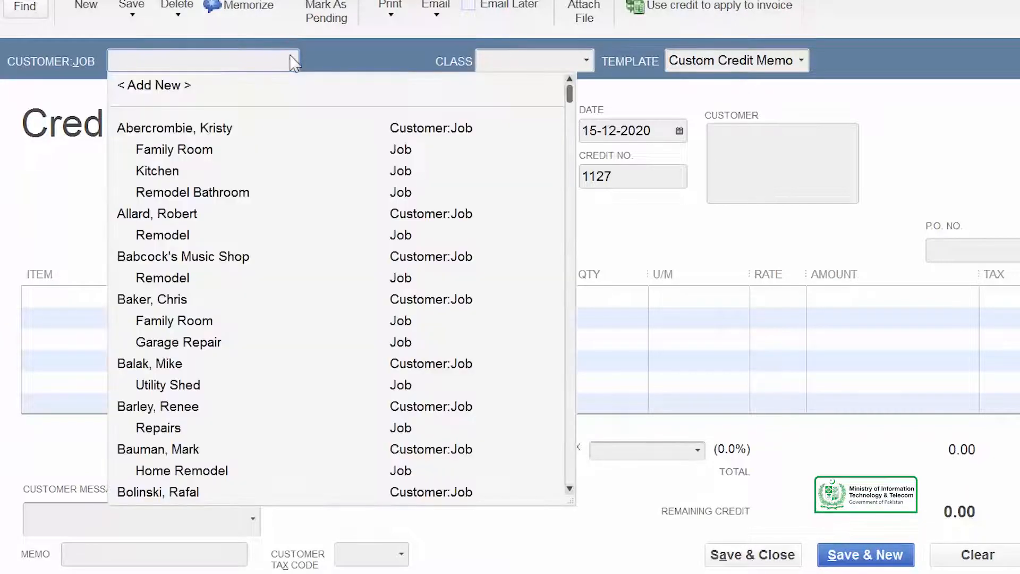
pyautogui.click(244, 262)
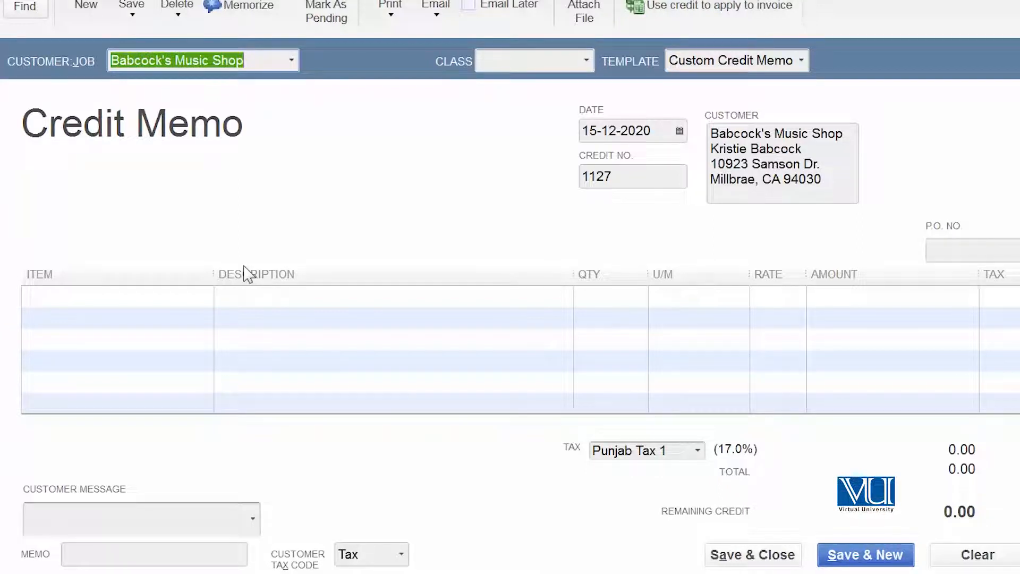
pyautogui.click(205, 302)
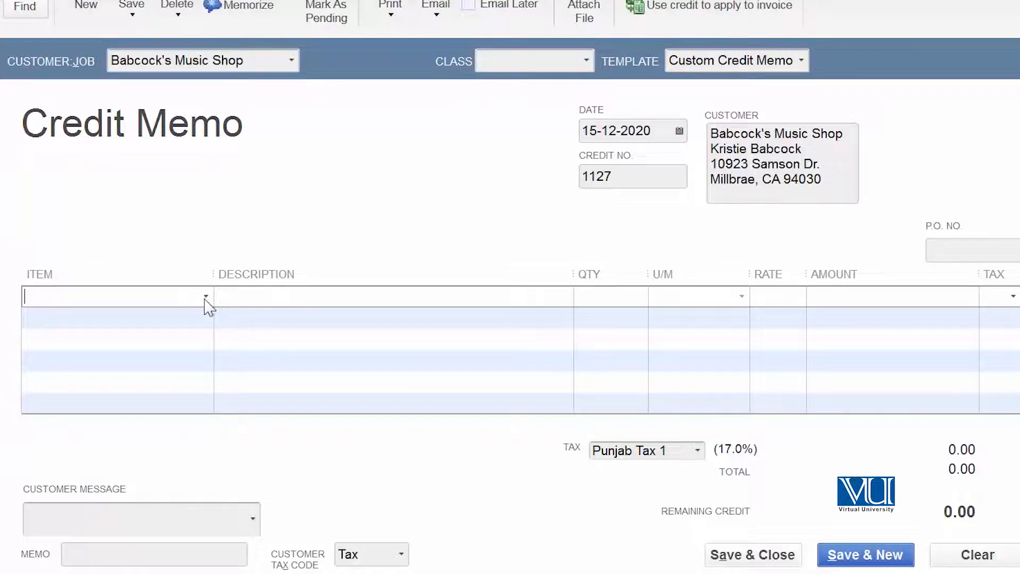
pyautogui.click(206, 298)
pyautogui.scroll(-5, 198, 425)
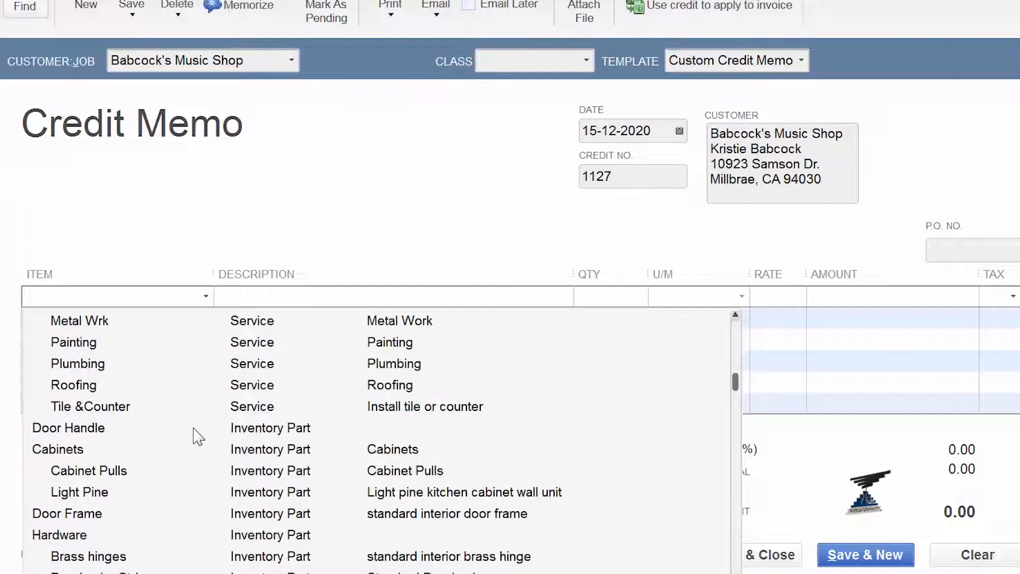
pyautogui.click(192, 428)
pyautogui.click(207, 319)
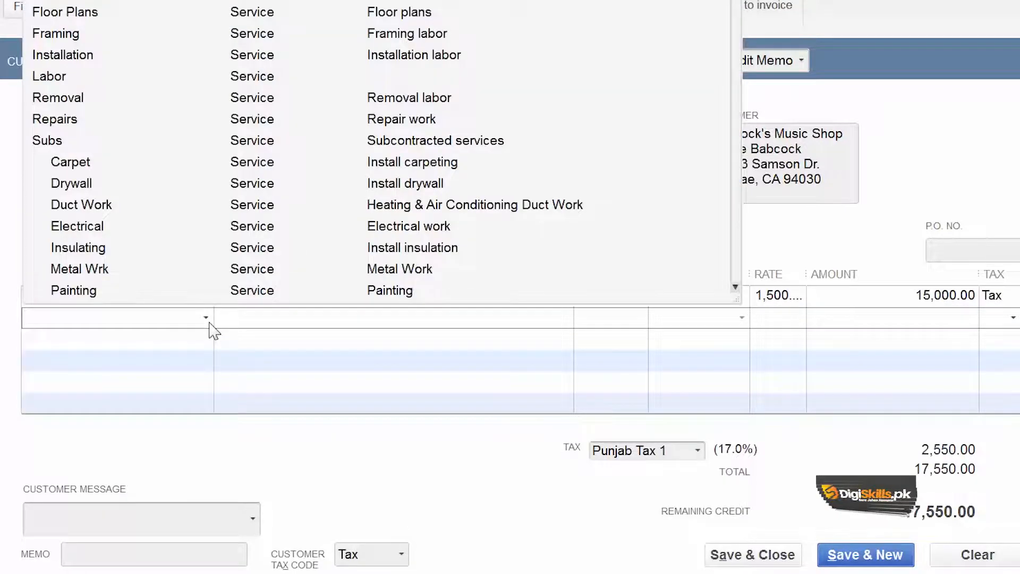
pyautogui.click(590, 321)
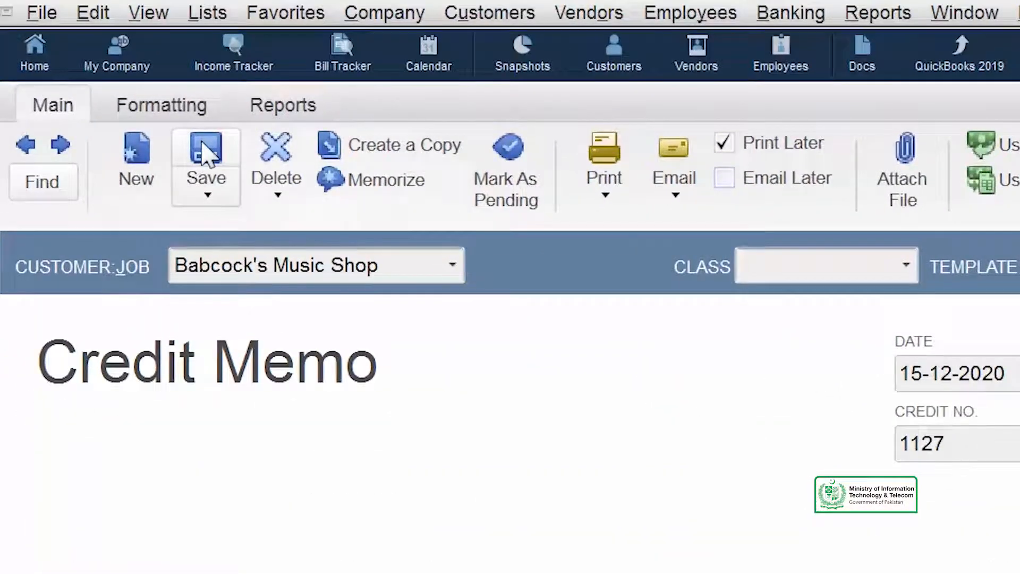
# - Save the credit memo and choose to give a refund for its remaining credit
pyautogui.click(203, 145)
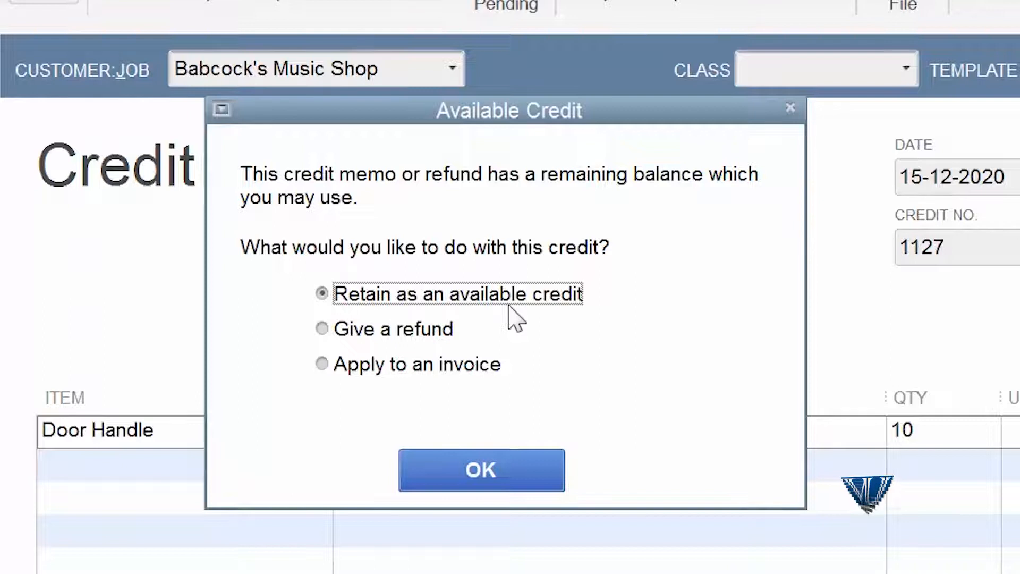
pyautogui.click(330, 332)
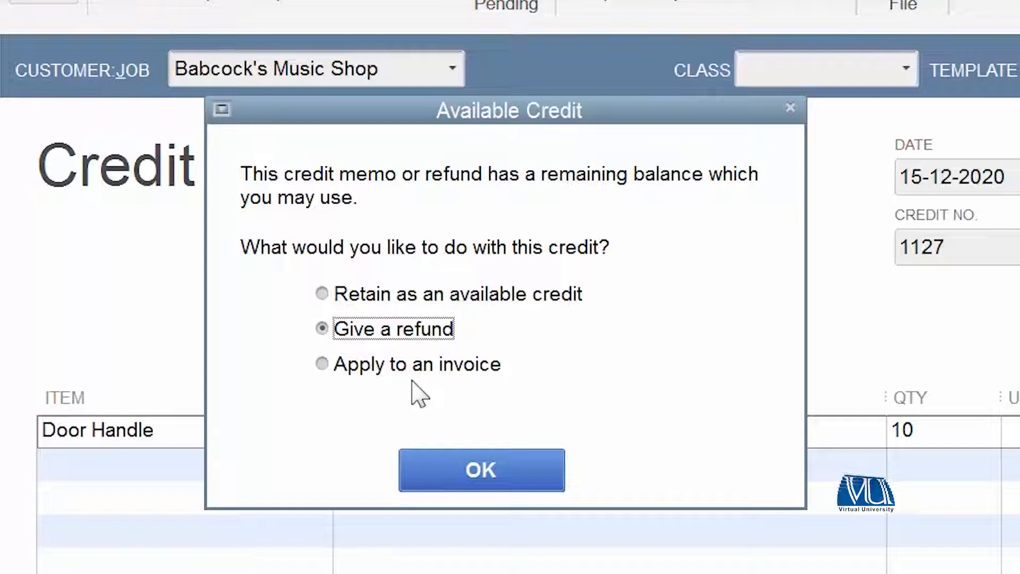
pyautogui.click(458, 489)
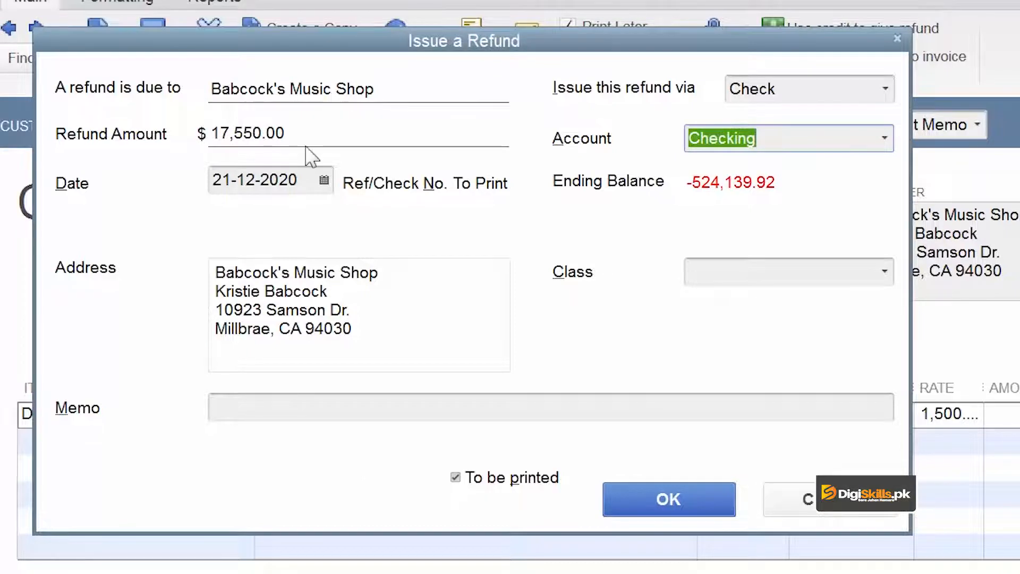
# - Issue the refund by Check from the Checking account and save the refunded credit memo
pyautogui.click(886, 90)
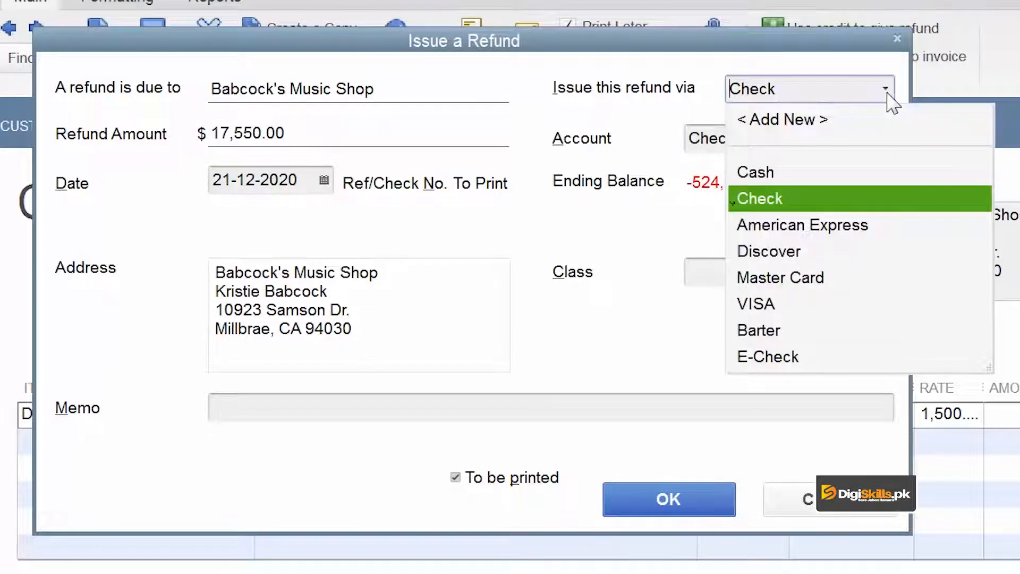
pyautogui.click(886, 91)
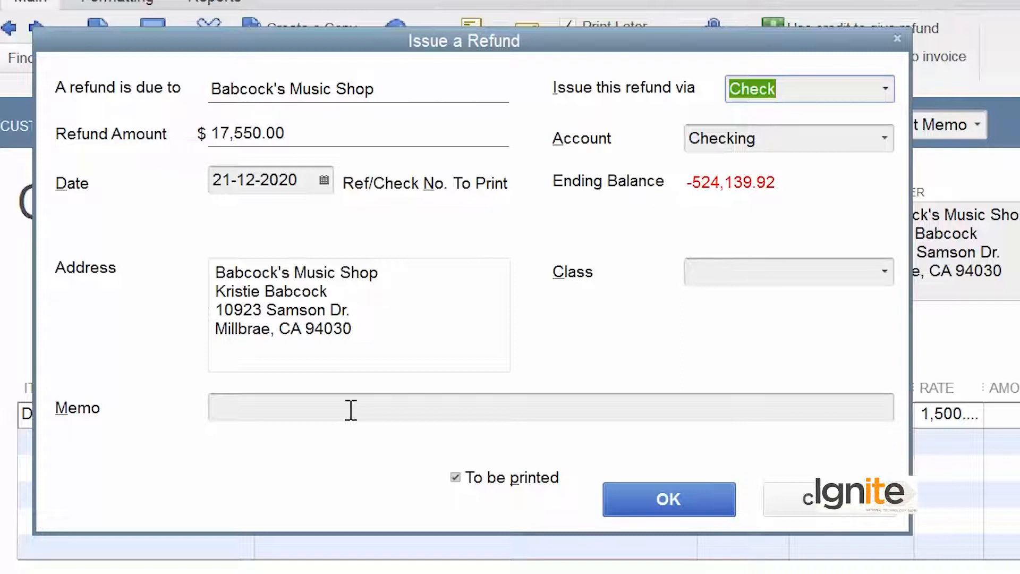
pyautogui.click(689, 505)
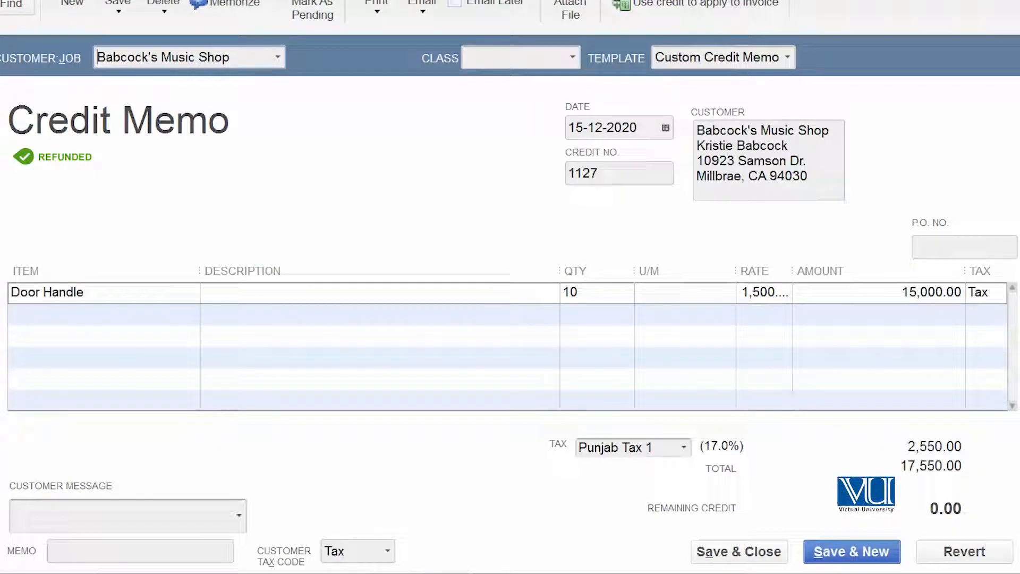
pyautogui.click(845, 552)
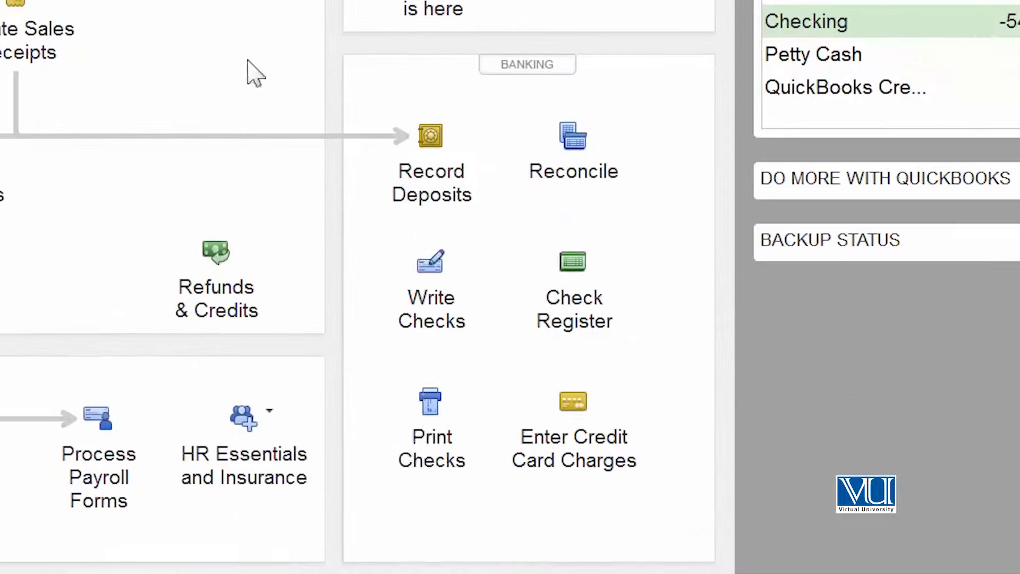
# - Open the checks waiting to print and leave only the Babcock's Music Shop check selected
pyautogui.click(432, 447)
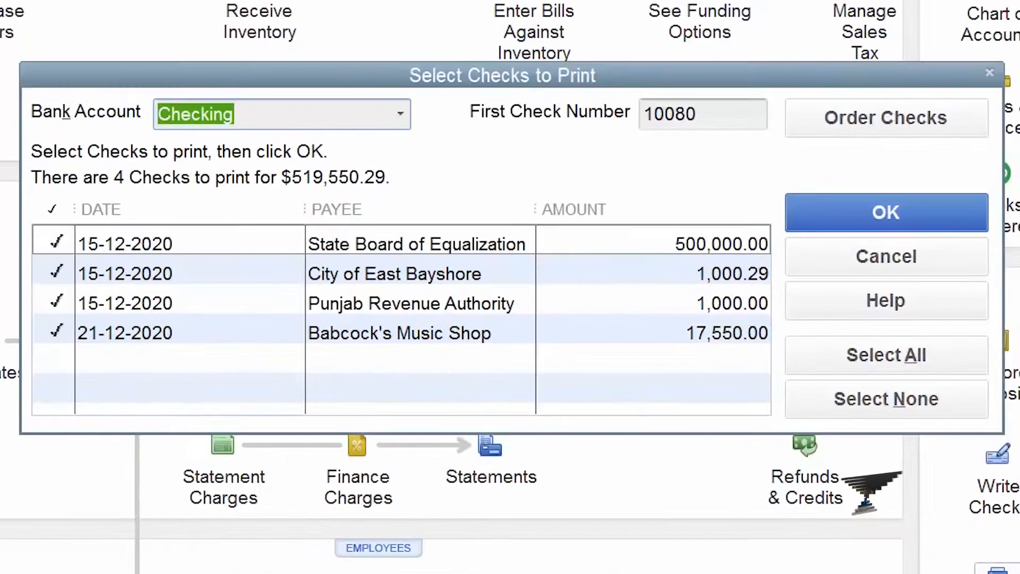
pyautogui.click(53, 244)
pyautogui.click(54, 272)
pyautogui.click(54, 302)
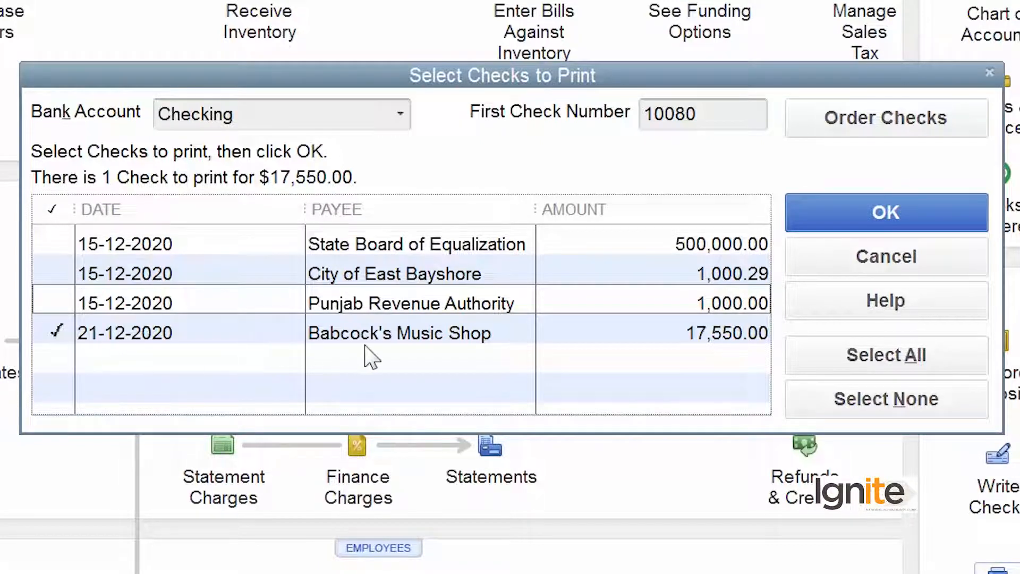
pyautogui.click(61, 327)
pyautogui.click(61, 333)
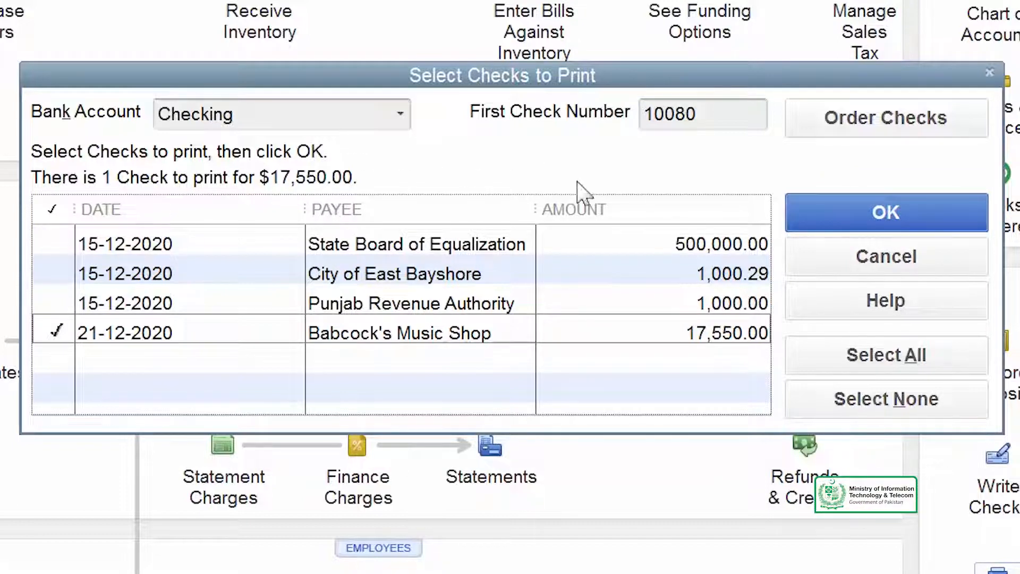
# - Print the selected Babcock's Music Shop check in Voucher style to the Microsoft XPS Document Writer
pyautogui.click(836, 218)
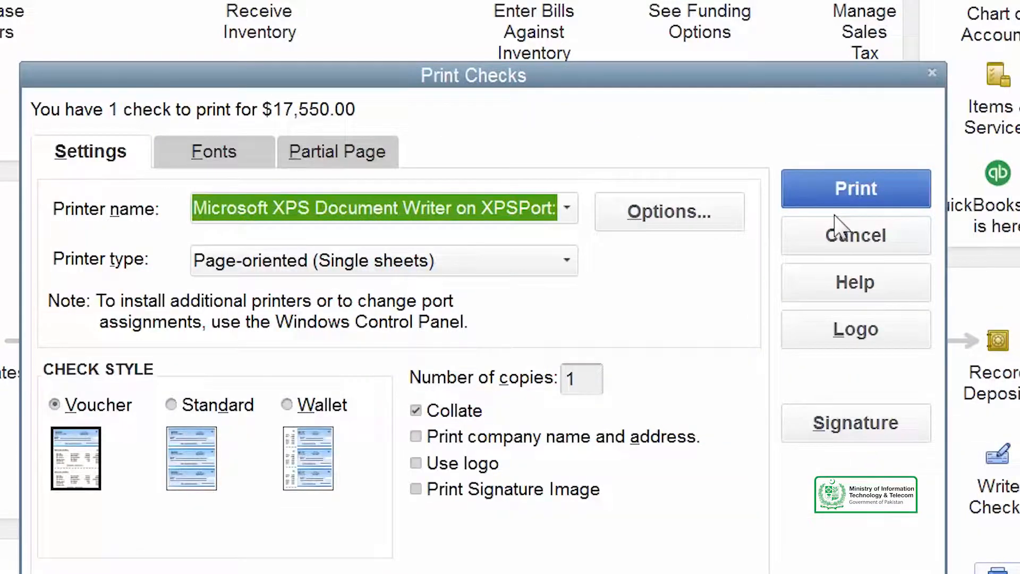
pyautogui.click(836, 219)
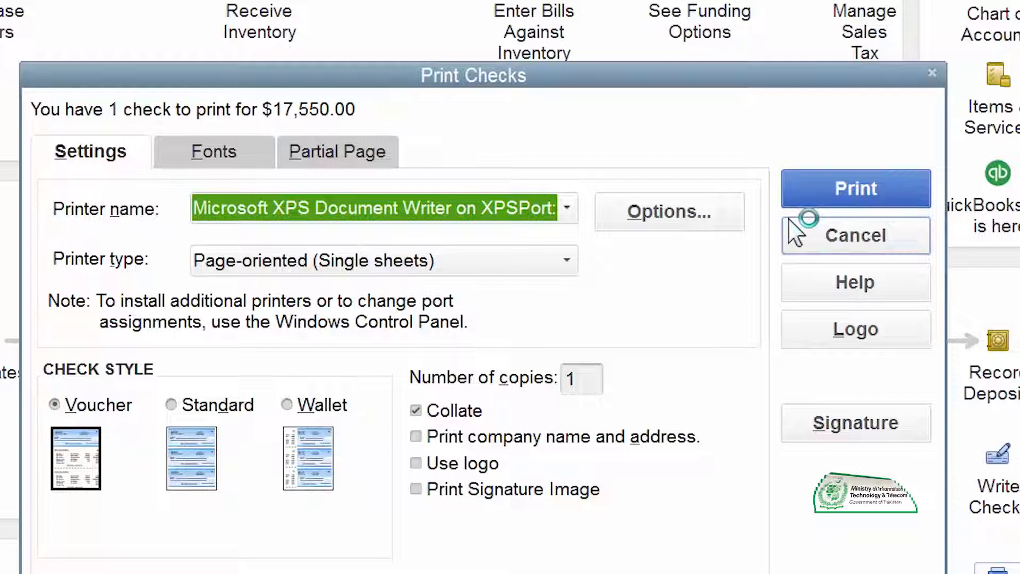
pyautogui.click(819, 192)
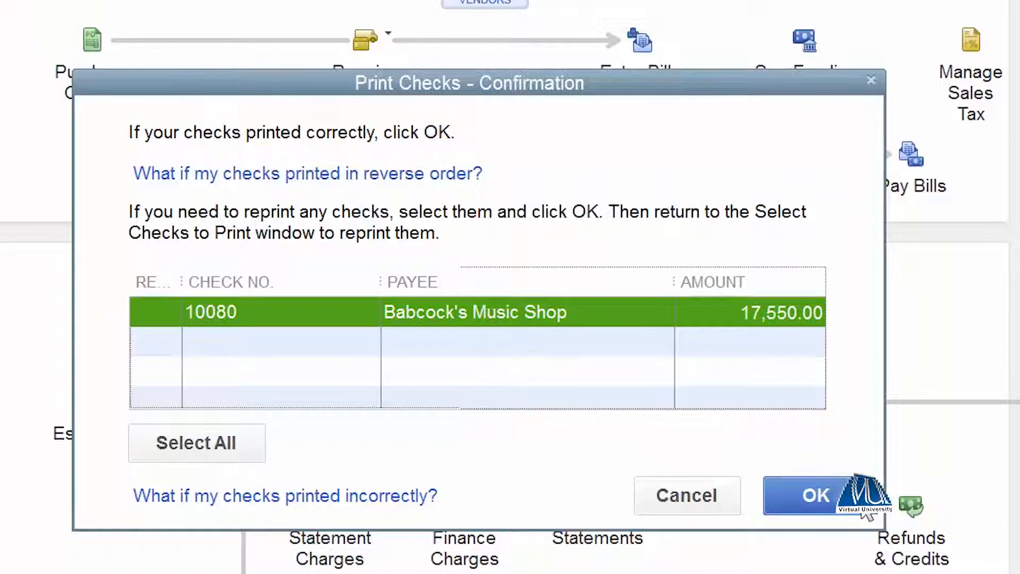
# - Widen the Reprint column and confirm the check as printed correctly, leaving it unmarked for reprinting
pyautogui.moveTo(181, 282); pyautogui.dragTo(299, 313)
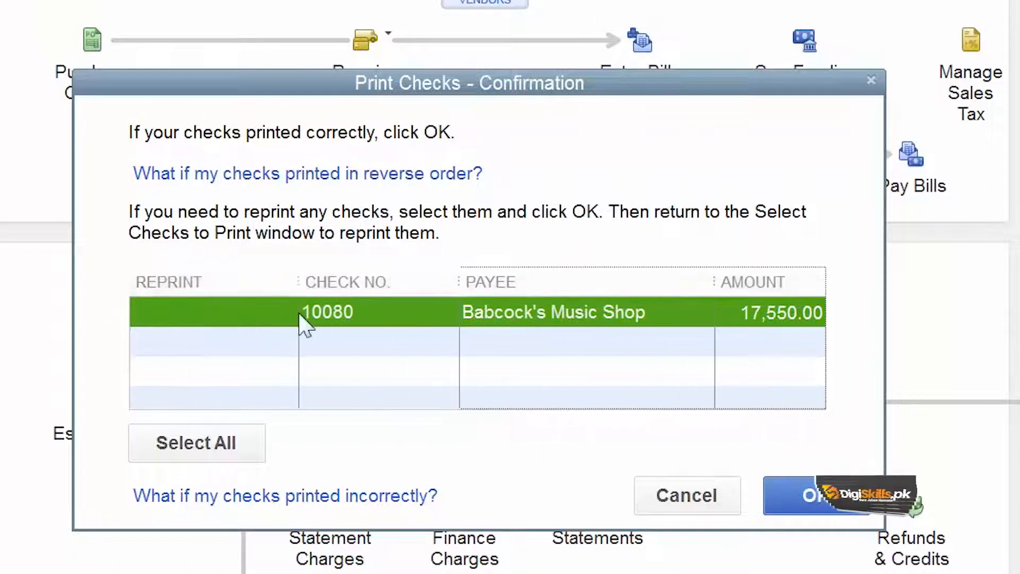
pyautogui.click(214, 312)
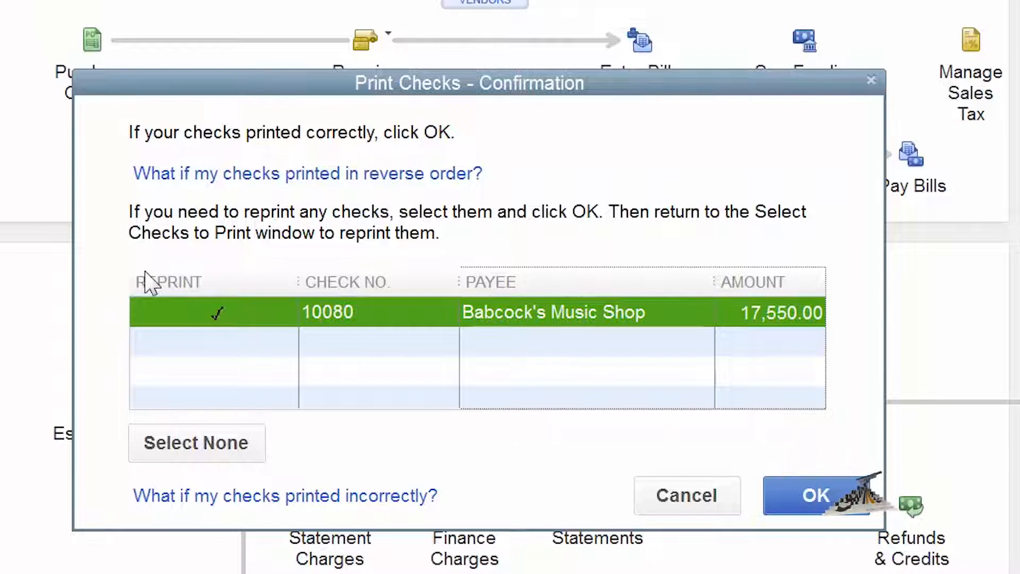
pyautogui.click(222, 306)
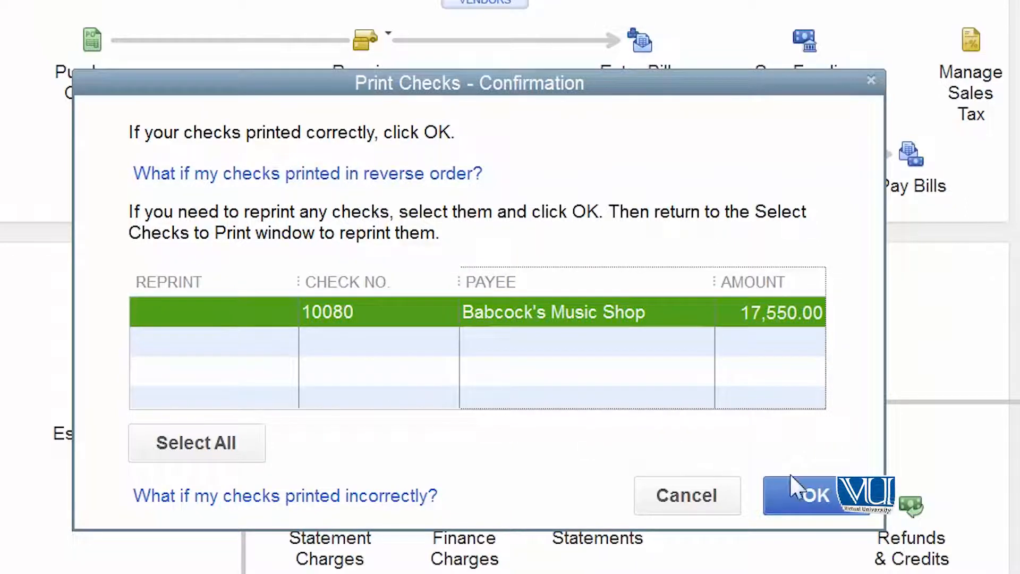
pyautogui.click(797, 492)
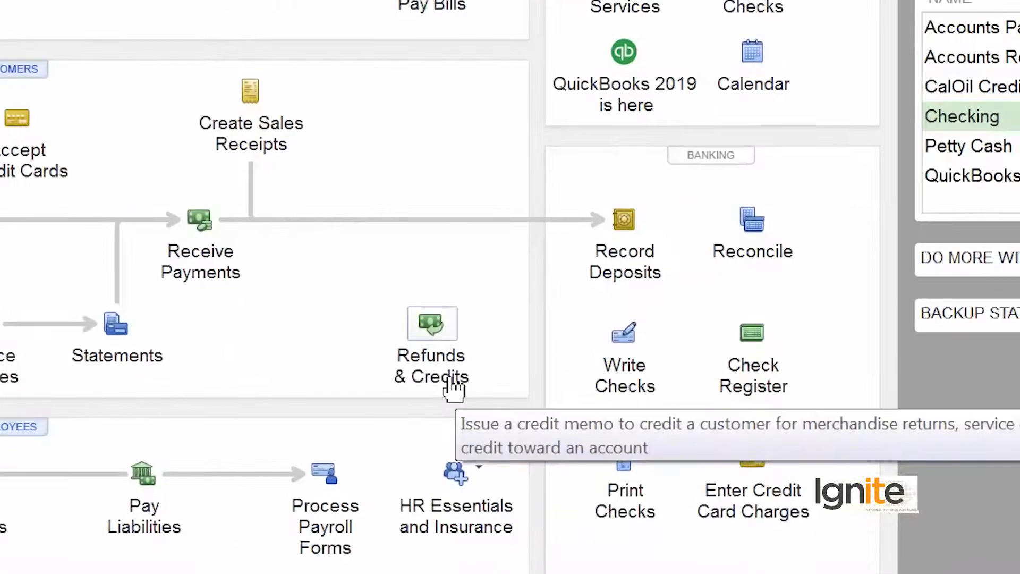
# - Start a new credit memo for Babcock's Music Shop
pyautogui.click(453, 388)
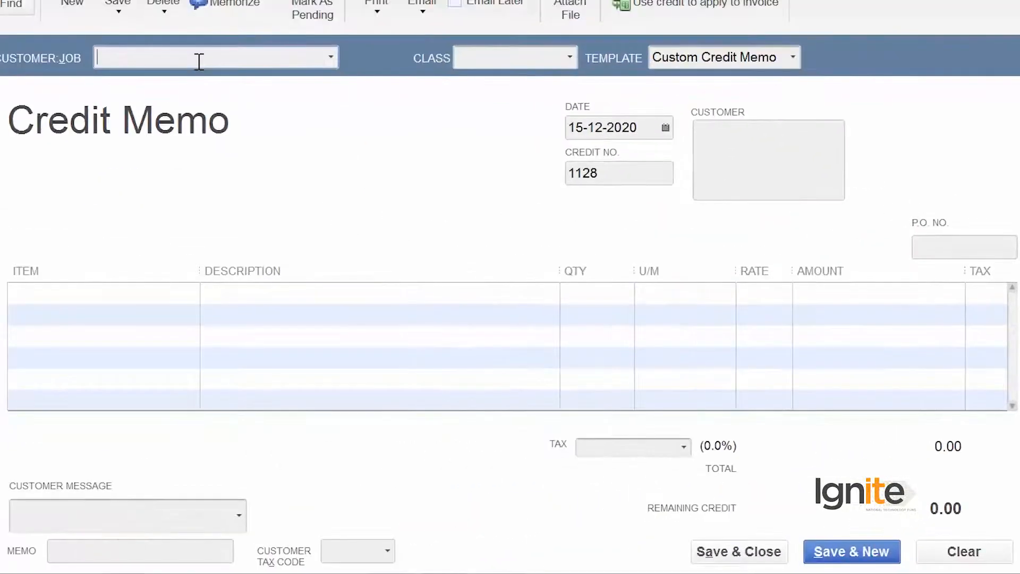
pyautogui.click(331, 57)
pyautogui.click(194, 257)
# - Add the Door Handle item to the credit memo with a quantity of 200
pyautogui.click(189, 294)
pyautogui.click(192, 293)
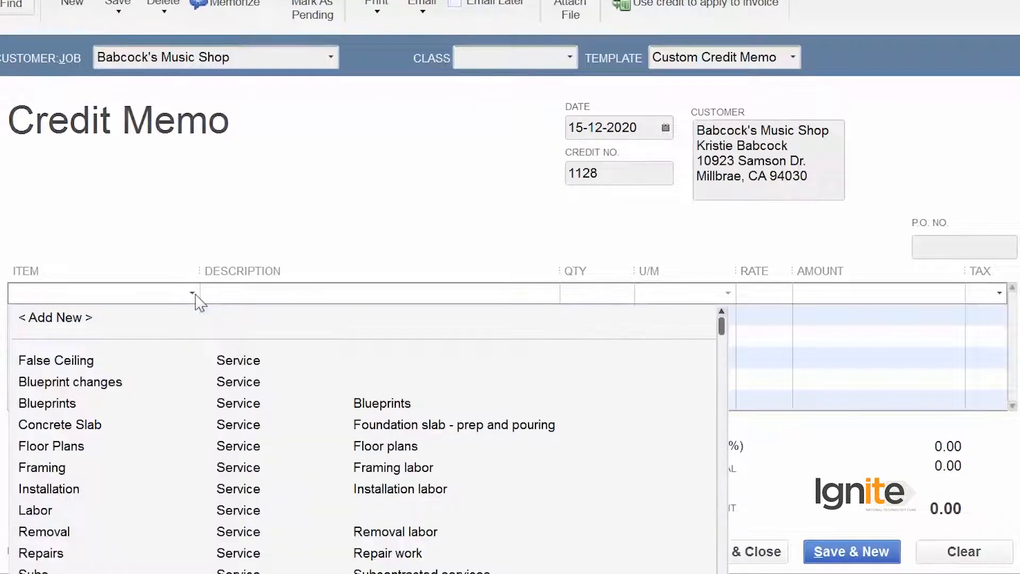
pyautogui.scroll(-3, 199, 372)
pyautogui.click(102, 426)
pyautogui.click(574, 293)
pyautogui.write('20')
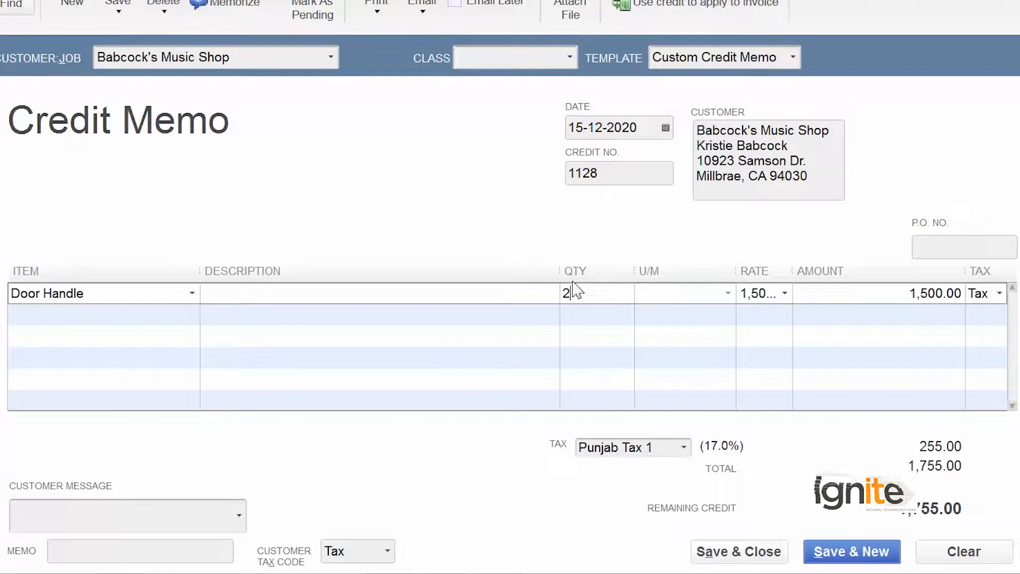
pyautogui.press('Tab')
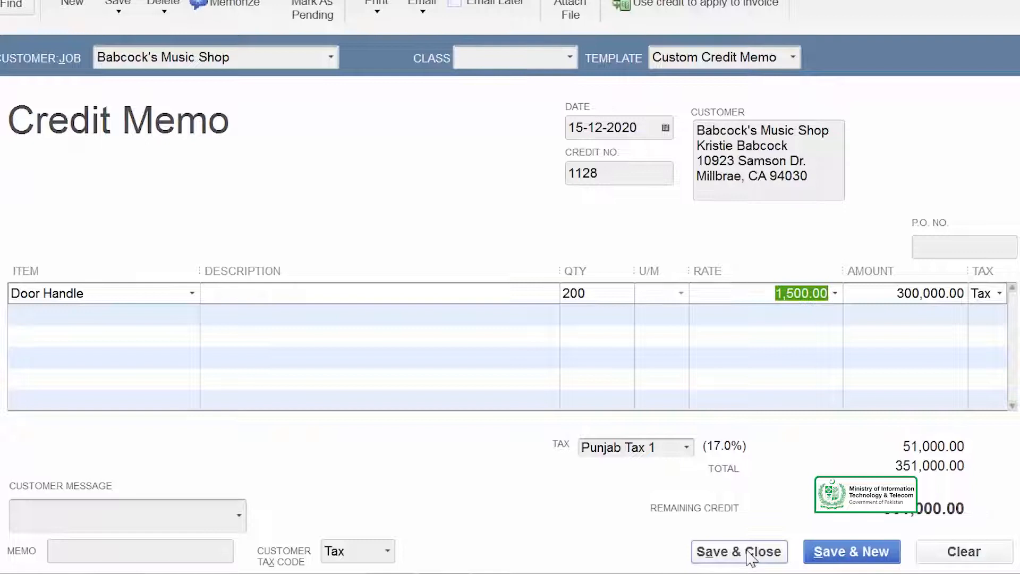
pyautogui.press('Tab')
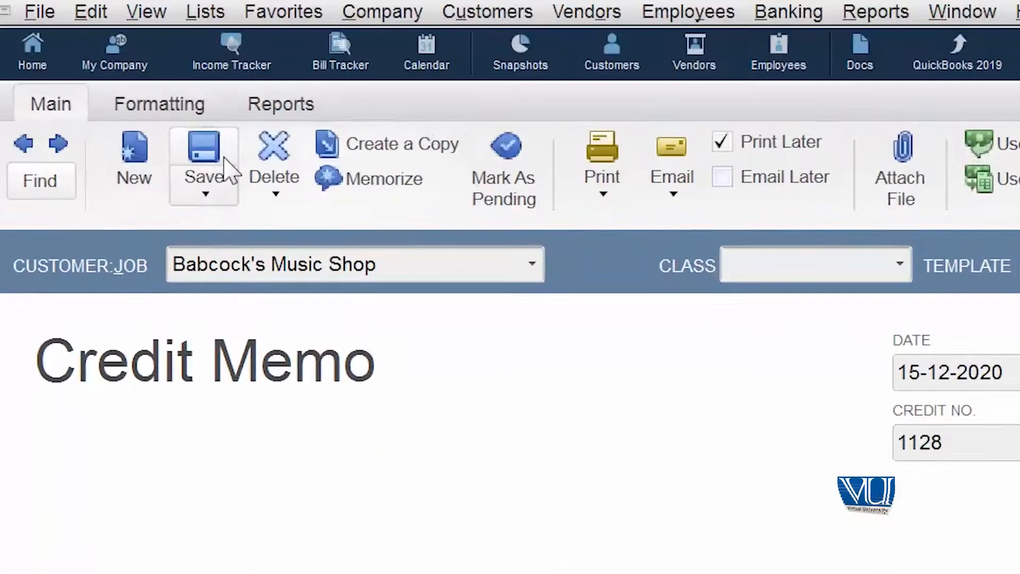
# - Save the credit memo with its credit set to apply to an invoice, cancelling the invoice allocation
pyautogui.click(225, 170)
pyautogui.click(419, 563)
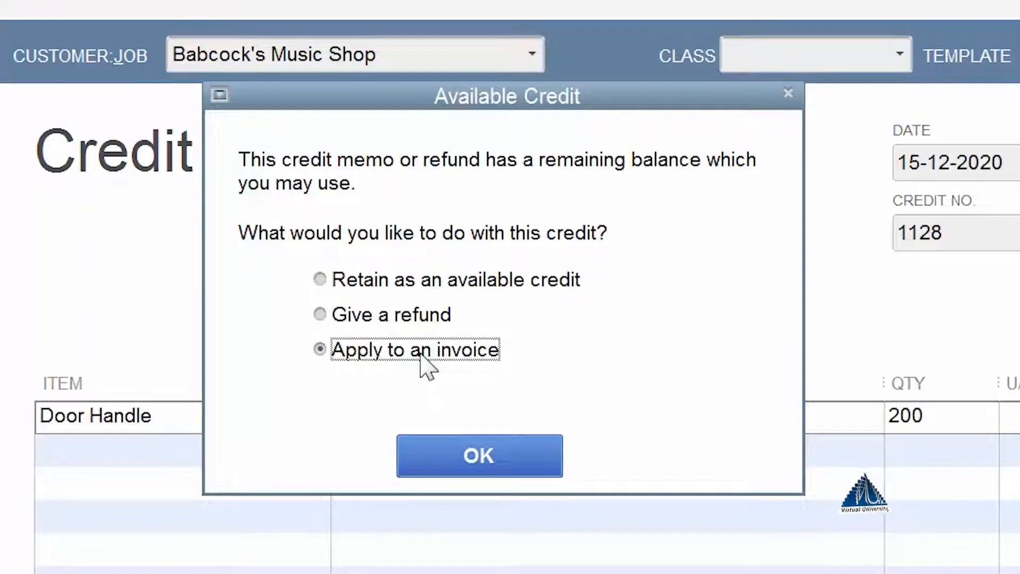
pyautogui.click(478, 464)
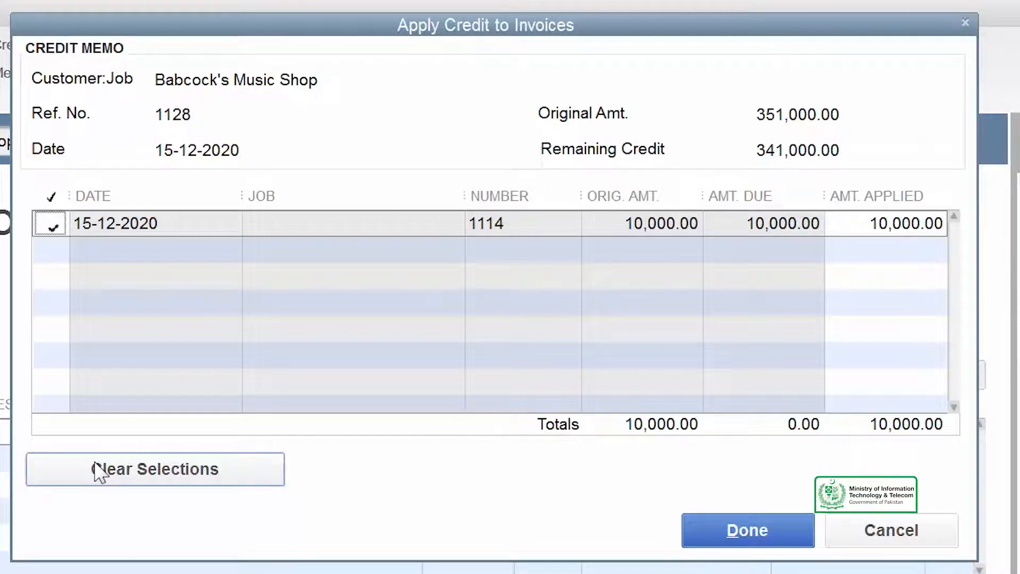
pyautogui.click(870, 528)
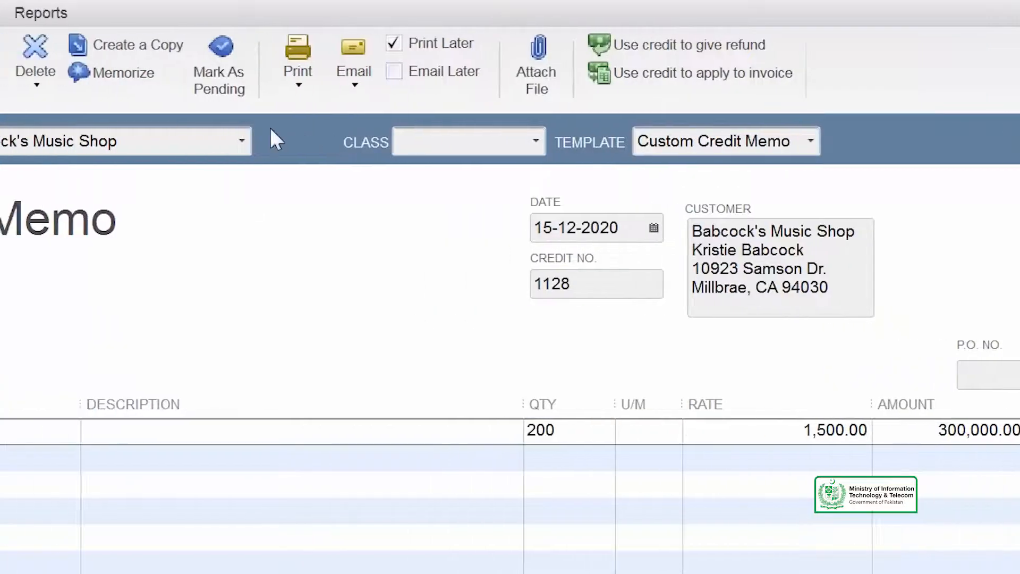
# - Change the credit memo's customer to the one listed below Babcock's Remodel job and record the changes
pyautogui.click(424, 149)
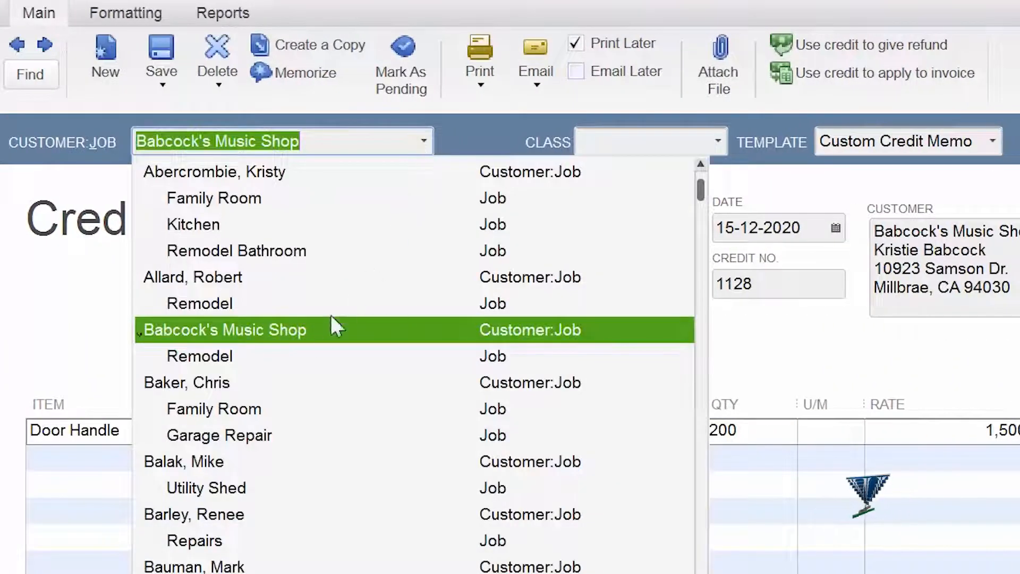
pyautogui.click(295, 390)
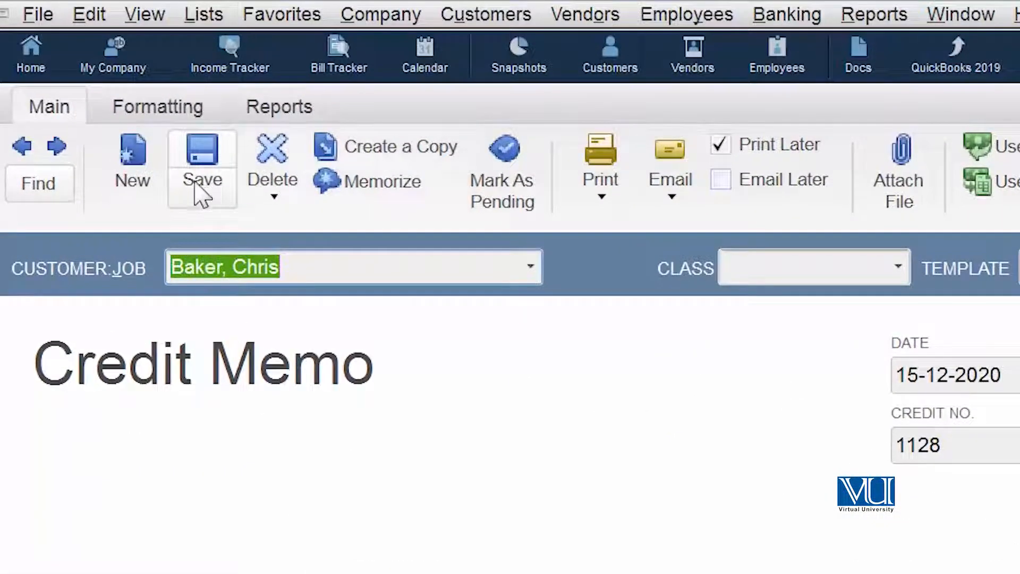
pyautogui.click(201, 194)
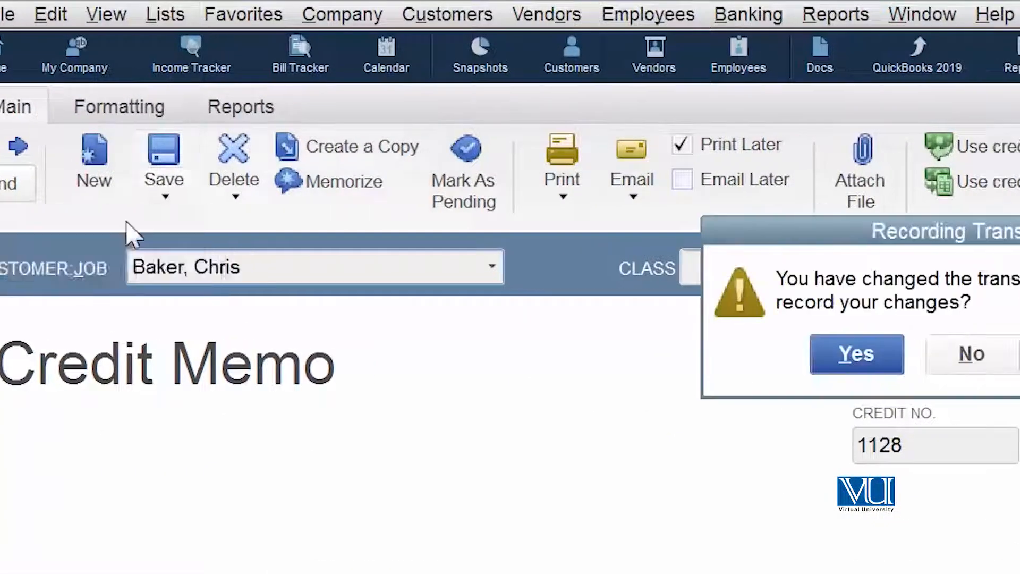
pyautogui.click(885, 369)
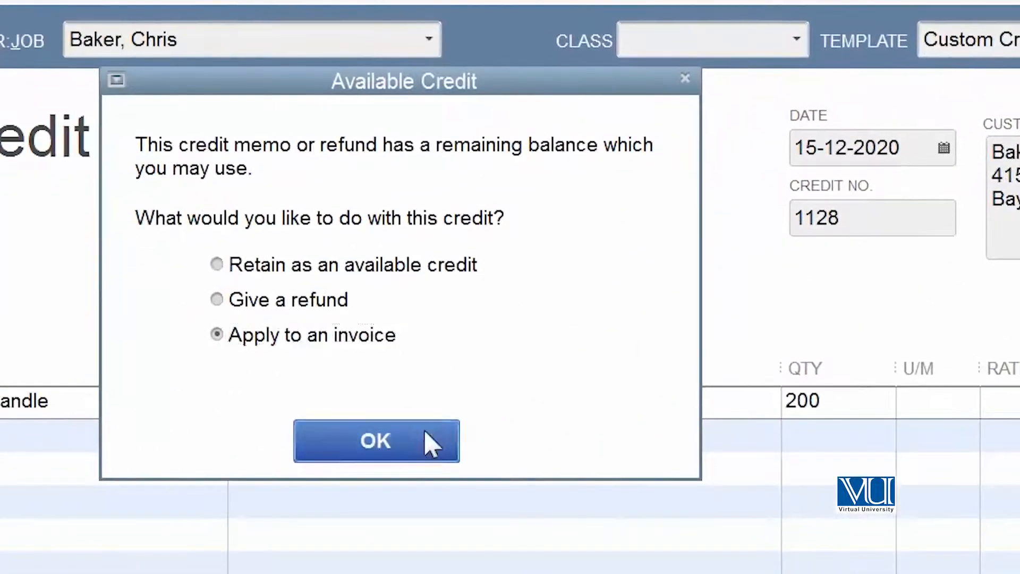
# - Proceed with applying the credit memo to invoices and deselect all four listed invoices
pyautogui.click(282, 536)
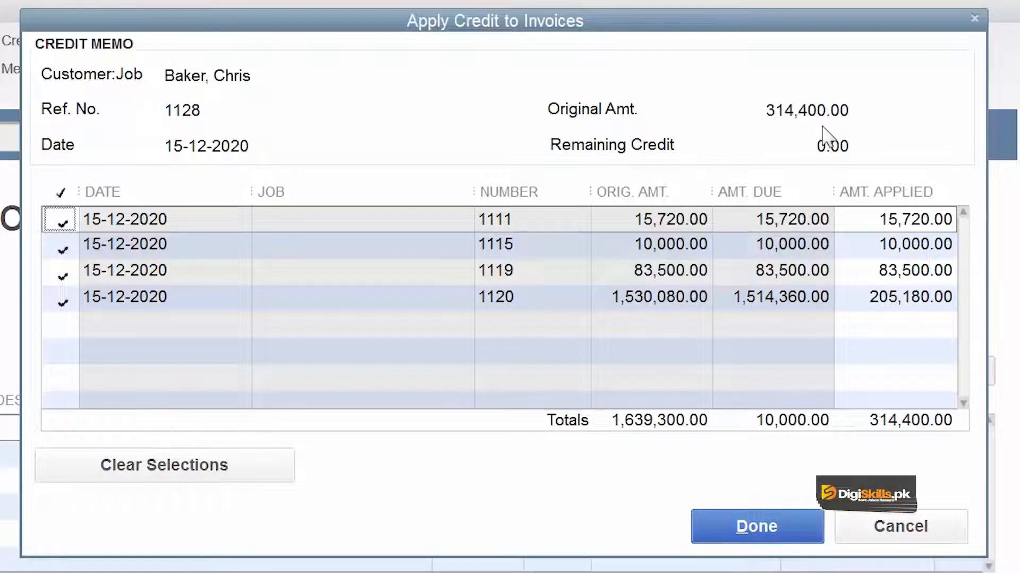
pyautogui.click(61, 220)
pyautogui.click(62, 244)
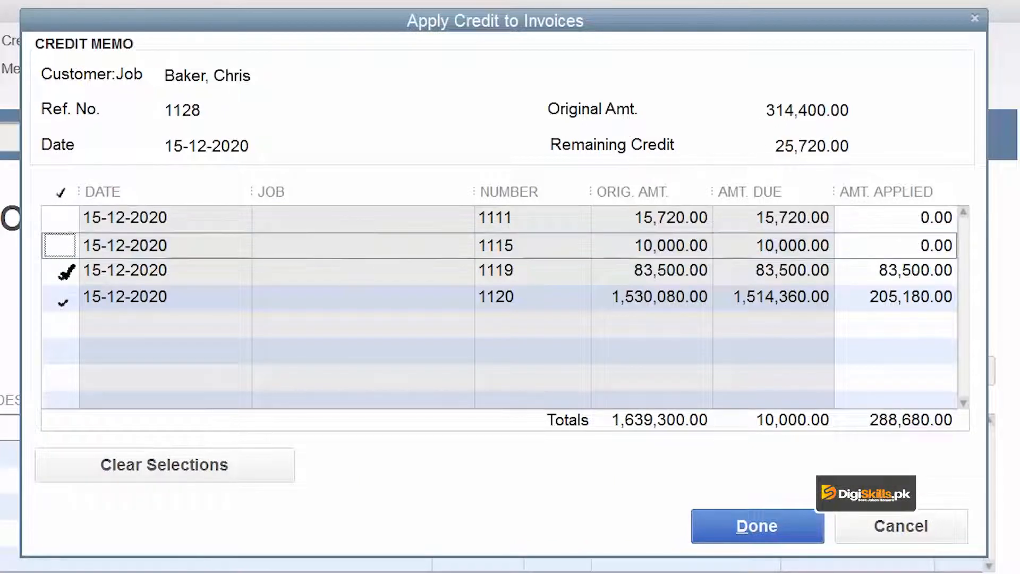
pyautogui.click(66, 272)
pyautogui.click(64, 299)
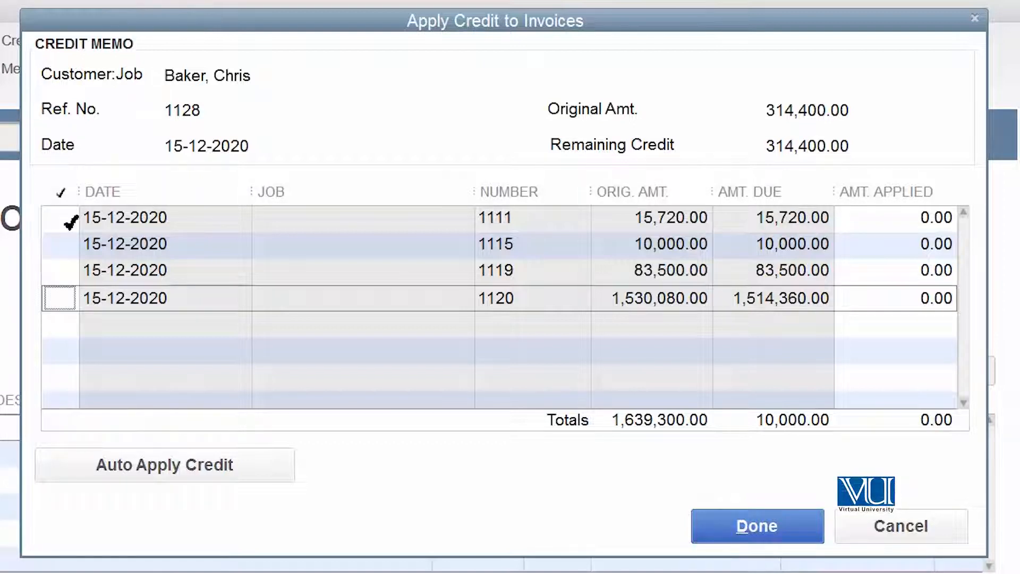
# - Try to allocate the credit to all four listed invoices one by one, cancelling the allocation
pyautogui.click(71, 223)
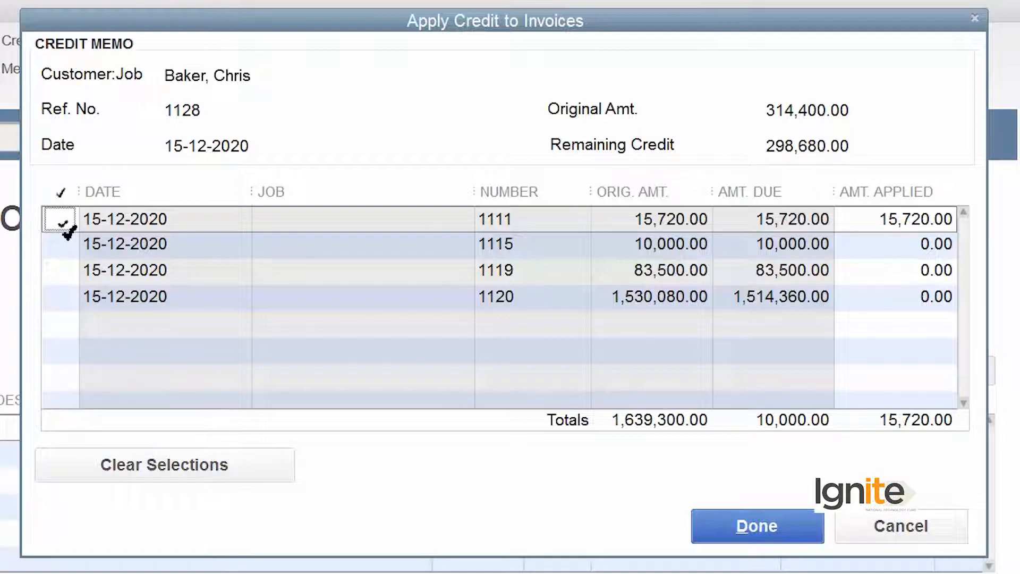
pyautogui.click(64, 243)
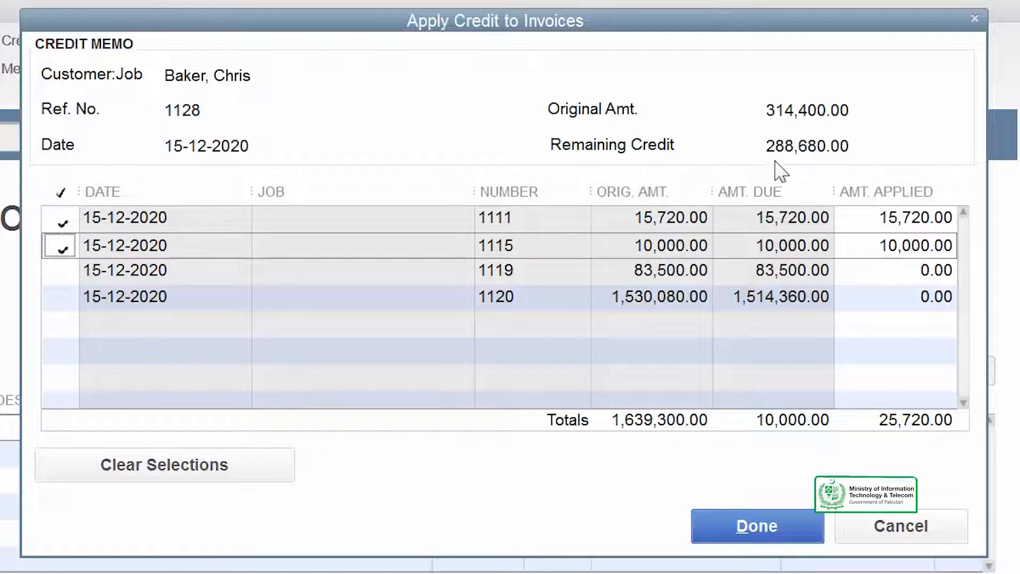
pyautogui.click(70, 272)
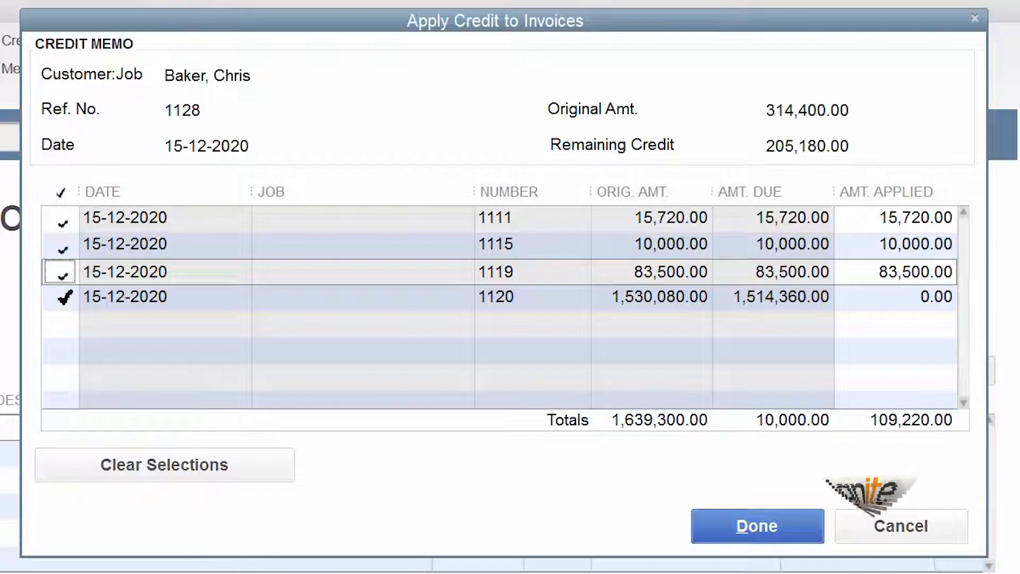
pyautogui.click(65, 298)
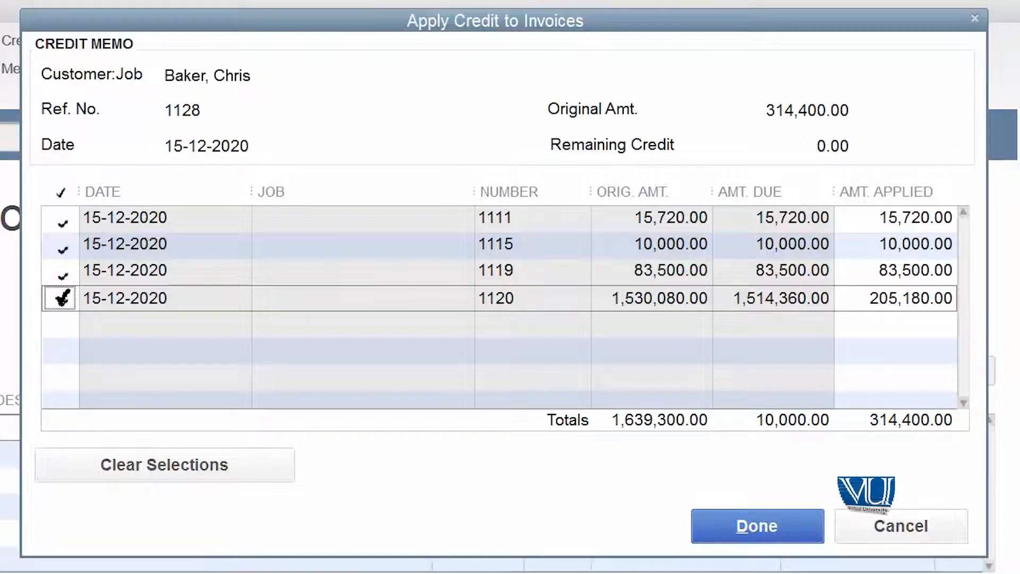
pyautogui.click(944, 529)
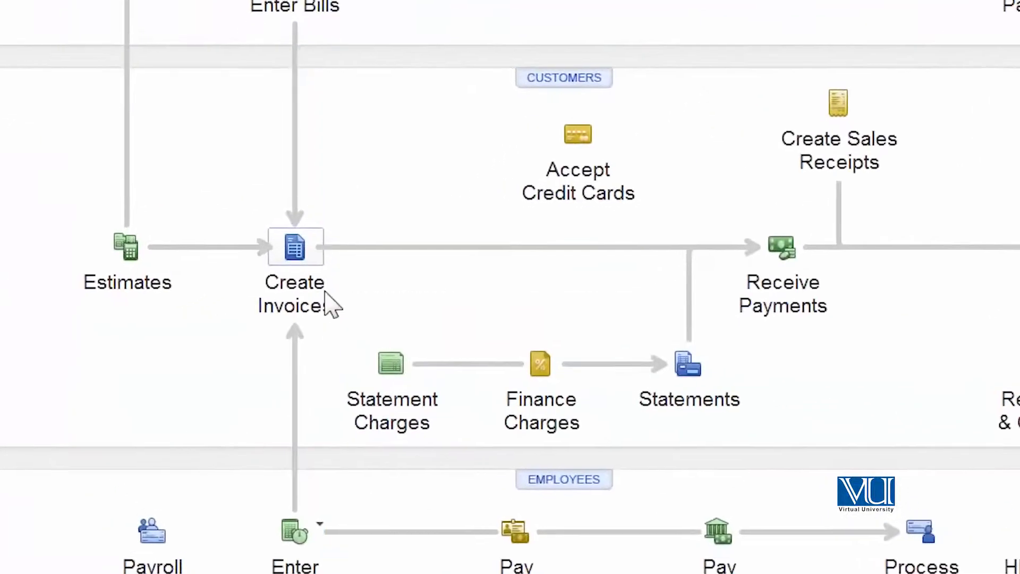
# - Open invoice 1120 and its applicable credits, widening the date column of the available credits
pyautogui.click(223, 292)
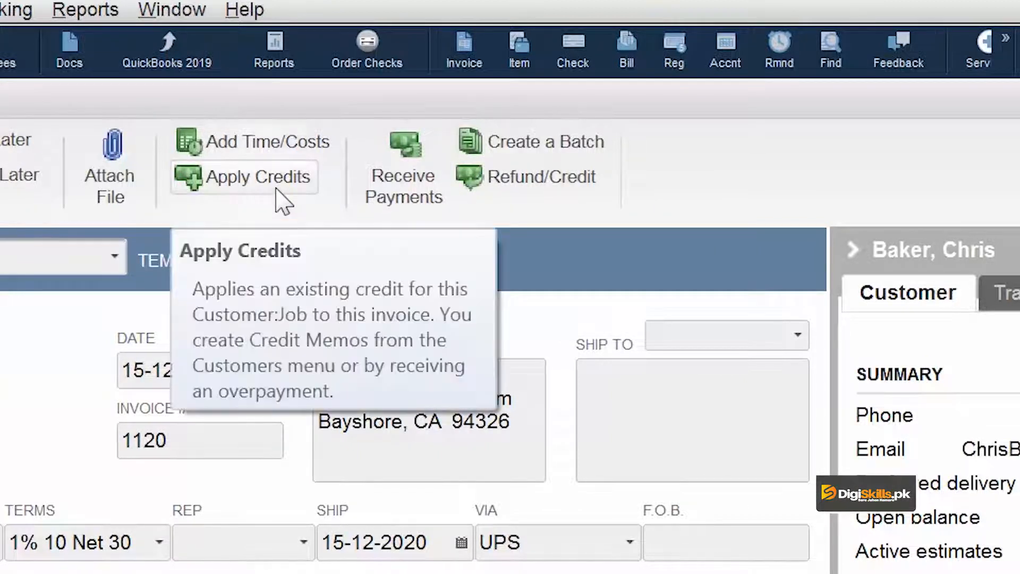
pyautogui.click(276, 191)
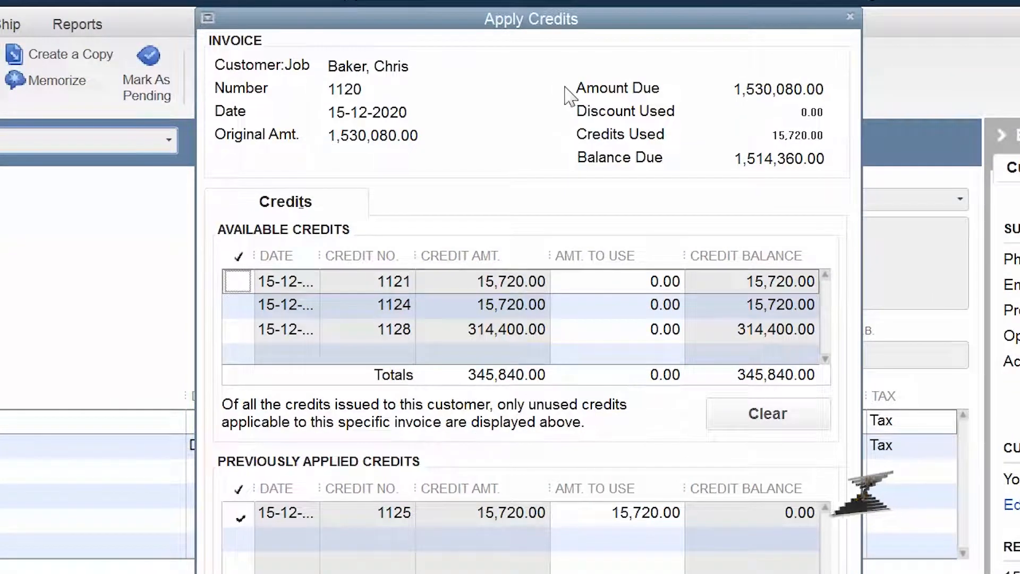
pyautogui.moveTo(319, 256); pyautogui.dragTo(400, 256)
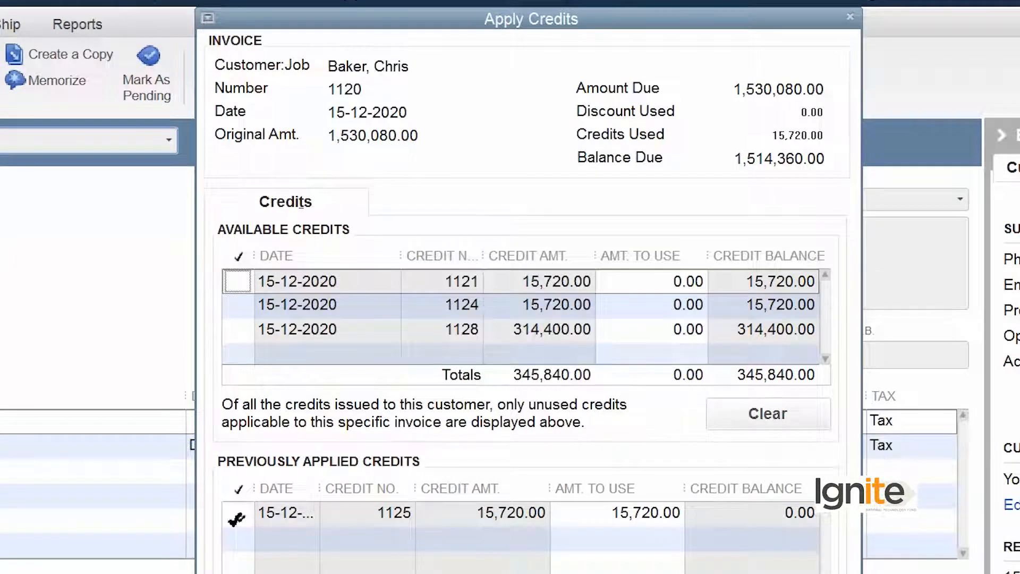
# - Try to replace the invoice's previously applied credit with all three available credits, cancelling the change
pyautogui.click(242, 521)
pyautogui.click(243, 275)
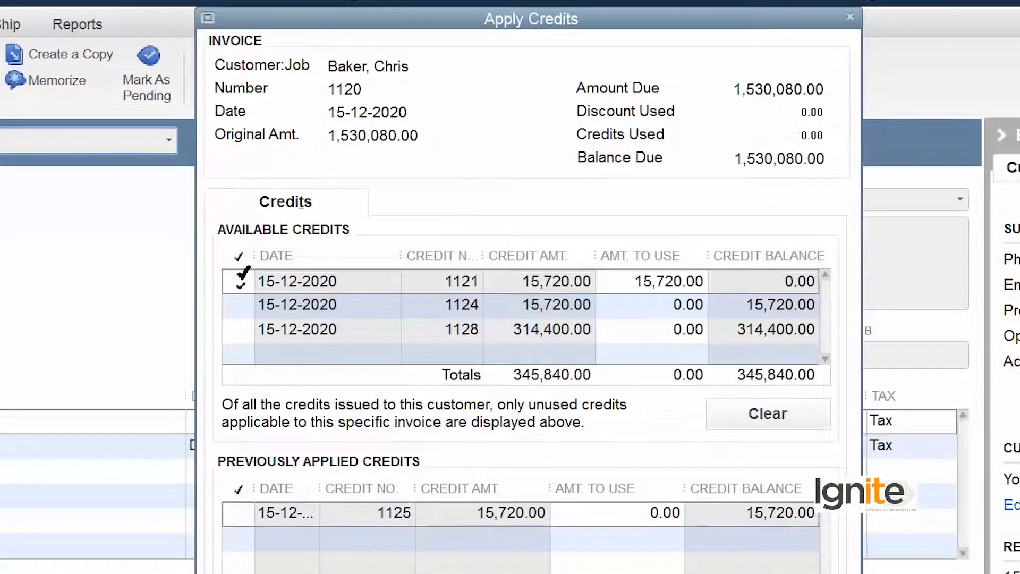
pyautogui.click(234, 290)
pyautogui.click(240, 283)
pyautogui.click(238, 305)
pyautogui.click(239, 331)
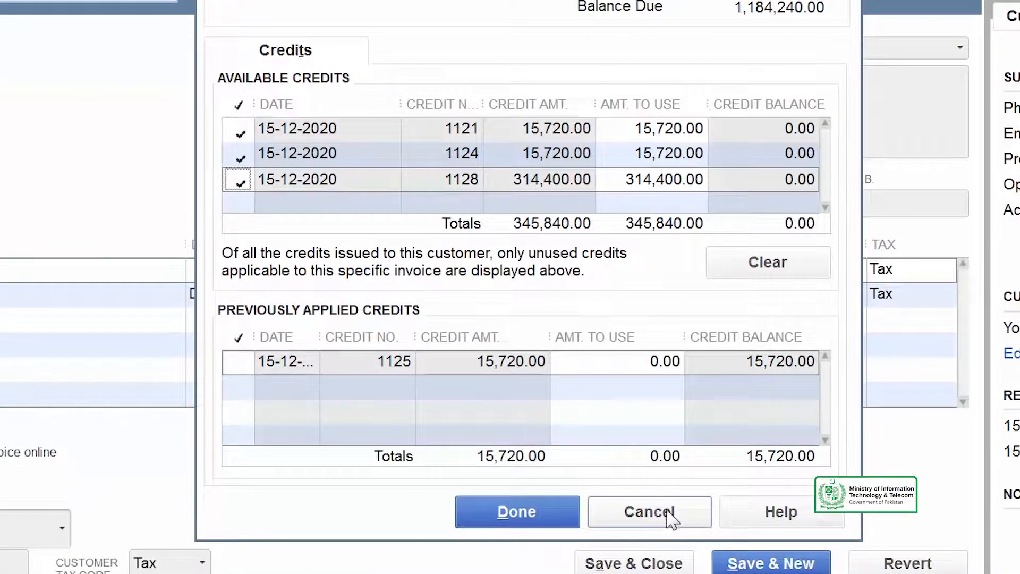
pyautogui.click(649, 512)
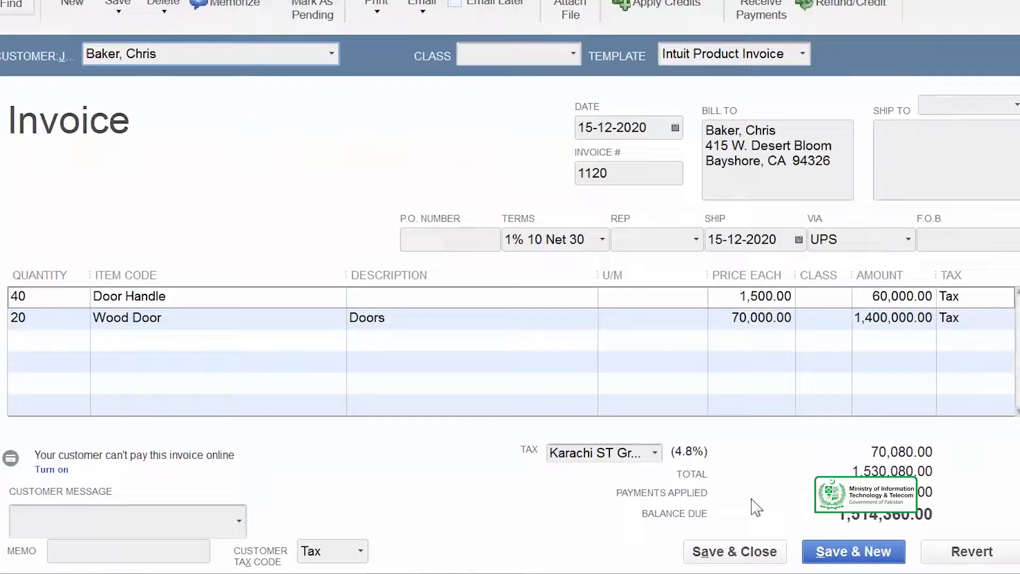